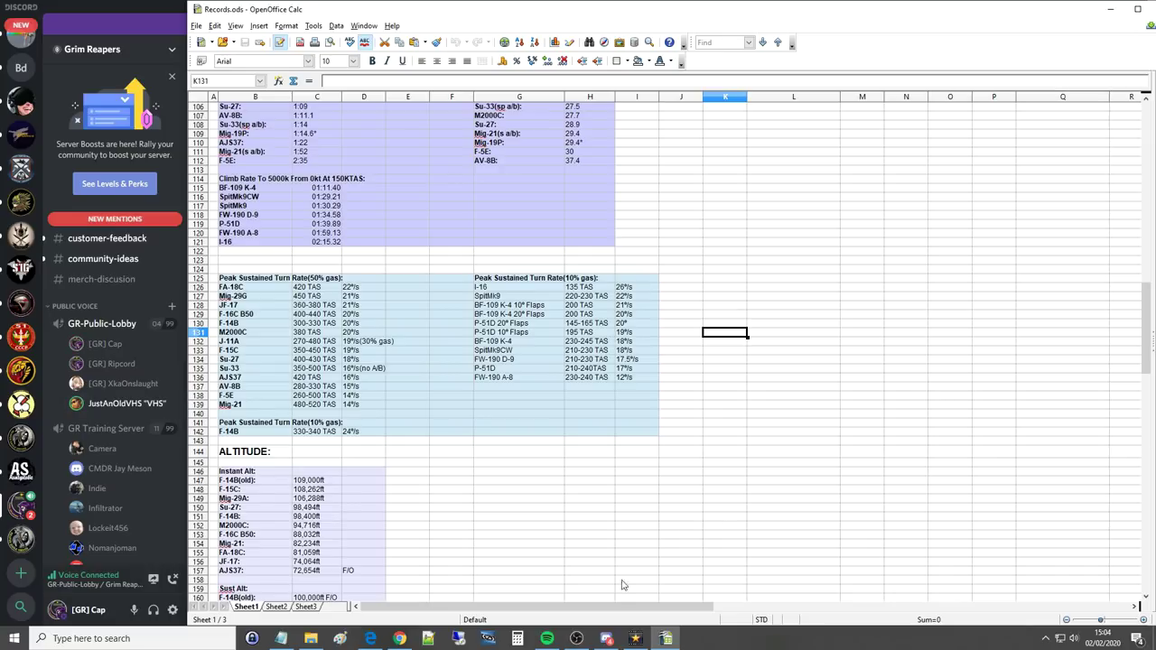
Step: Check the streaming and recording status in OBS, and return to the Records spreadsheet
click(578, 640)
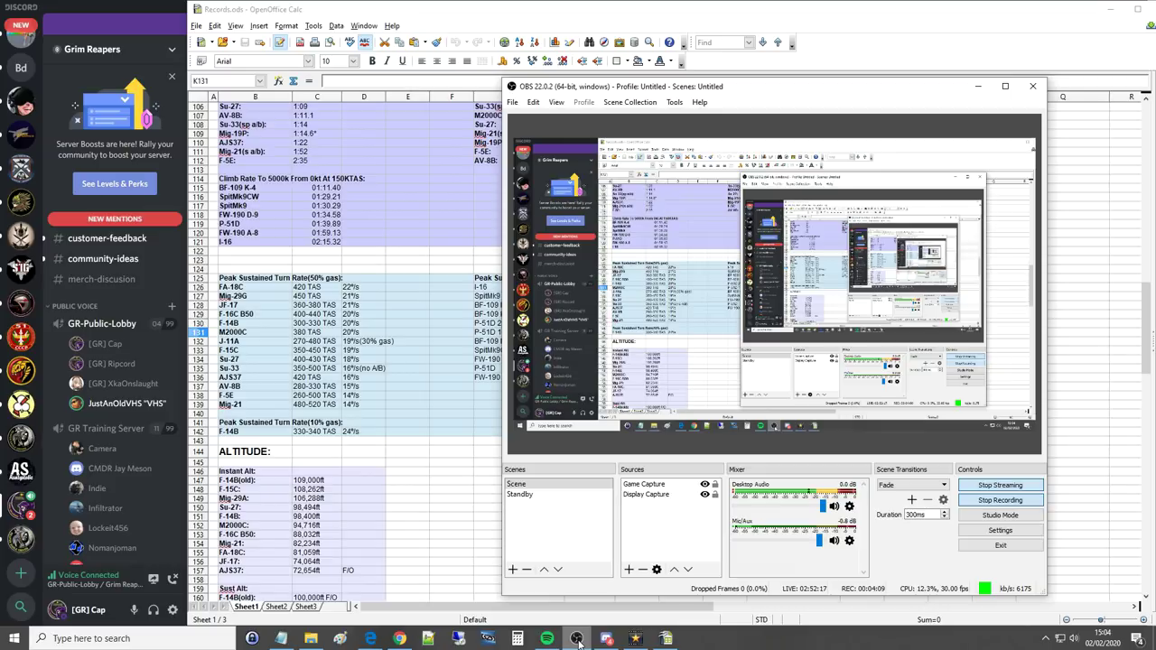
click(578, 639)
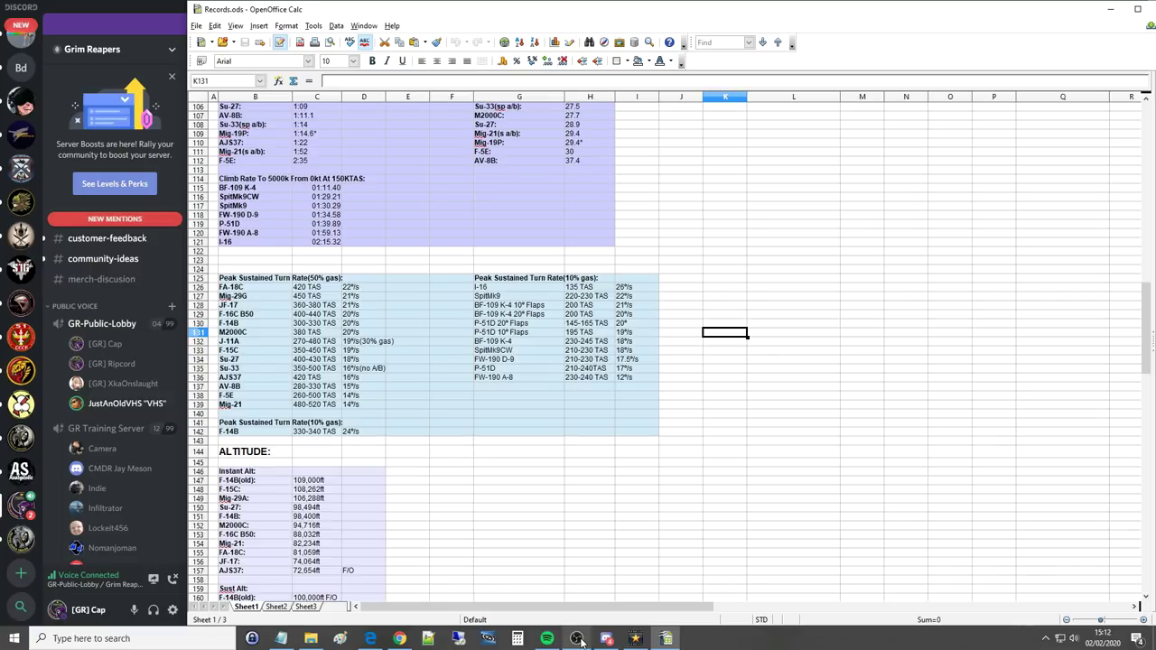
click(580, 642)
click(581, 641)
Step: Enter the note "monitoring speed" in cell I144, beside the ALTITUDE heading
click(650, 452)
text(mo)
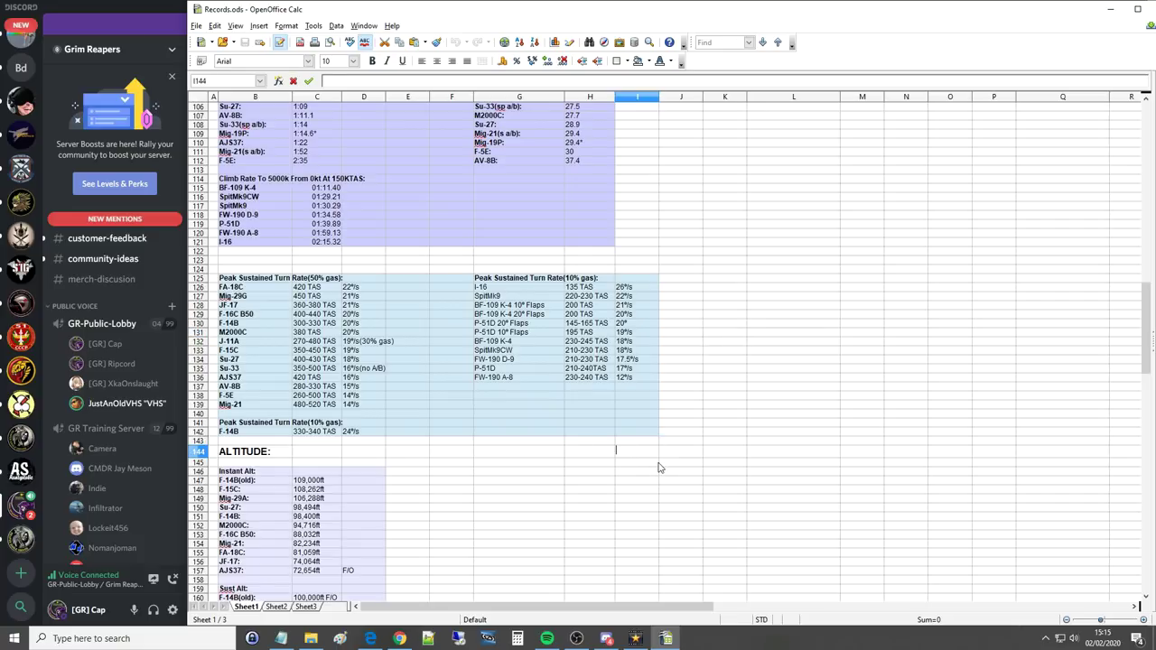
text(nitoring speex)
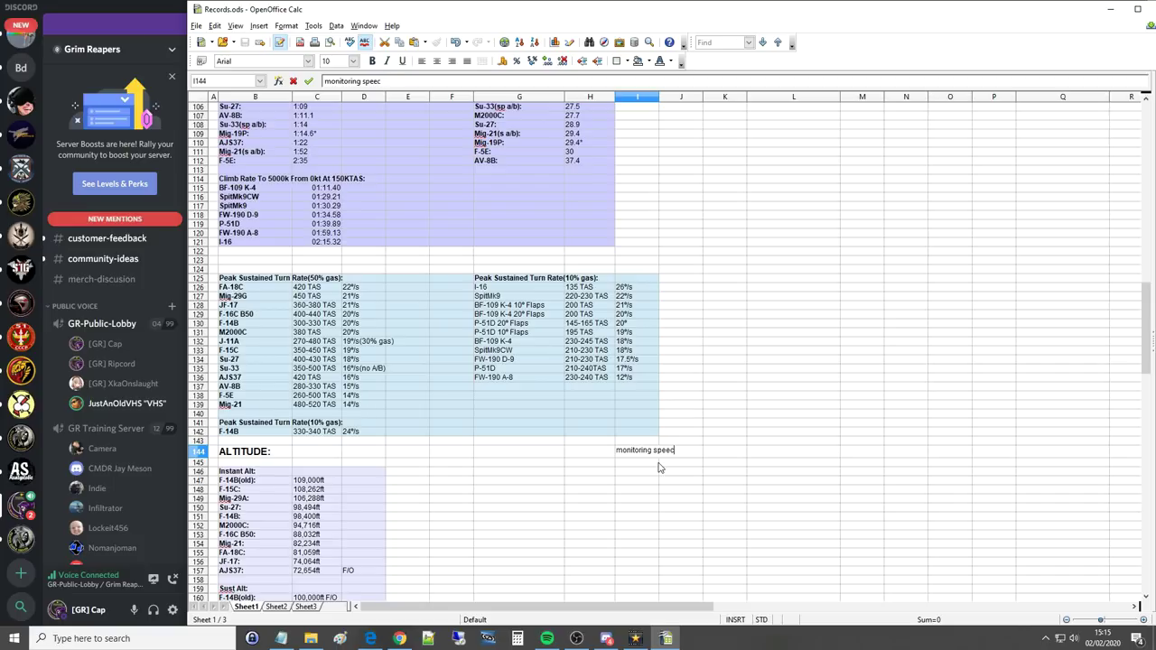
key(BackSpace)
text(d)
key(Return)
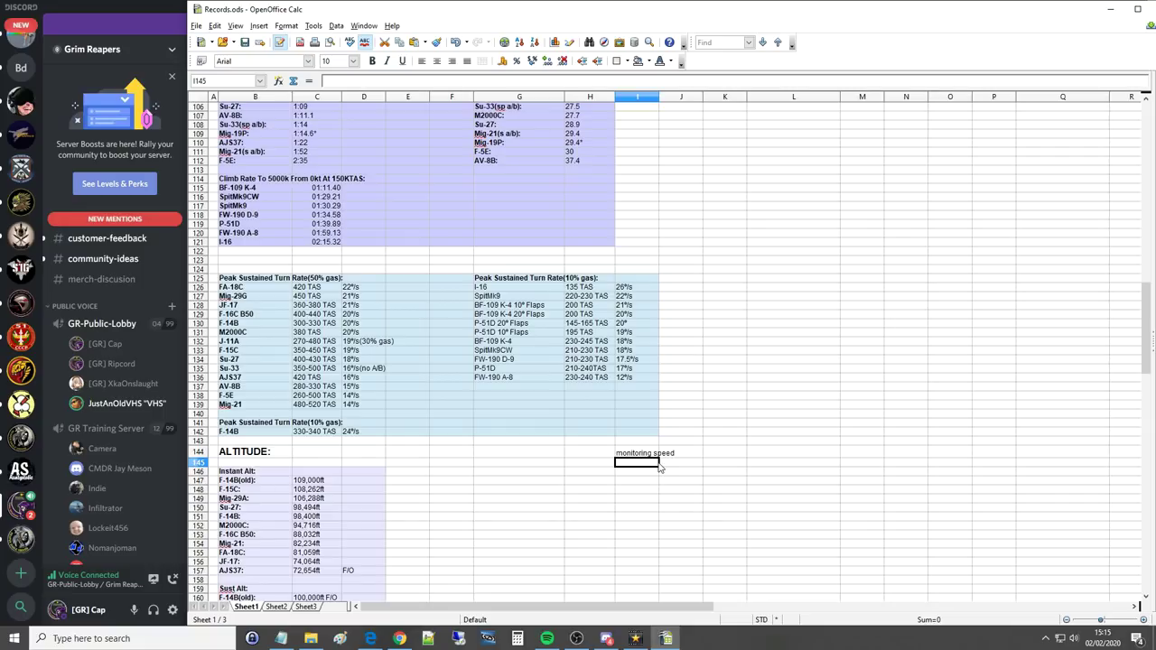
Step: Add the note "max opening speed?" in cell I145, correcting the misspelt first word
text(maax ope)
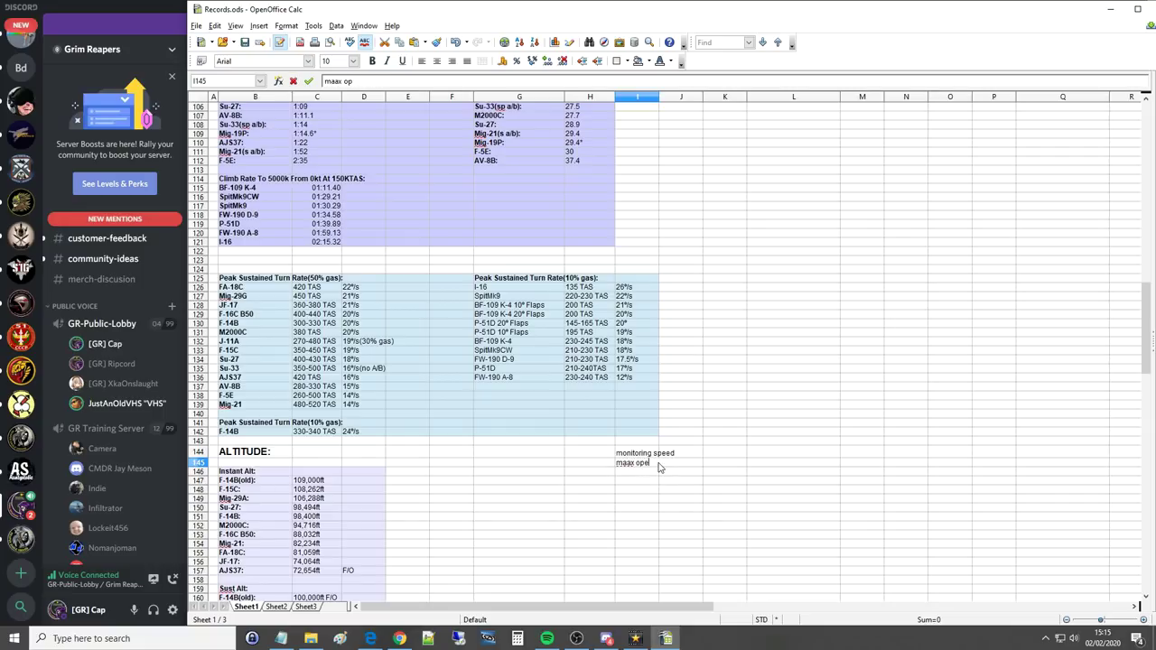
text(ning sp)
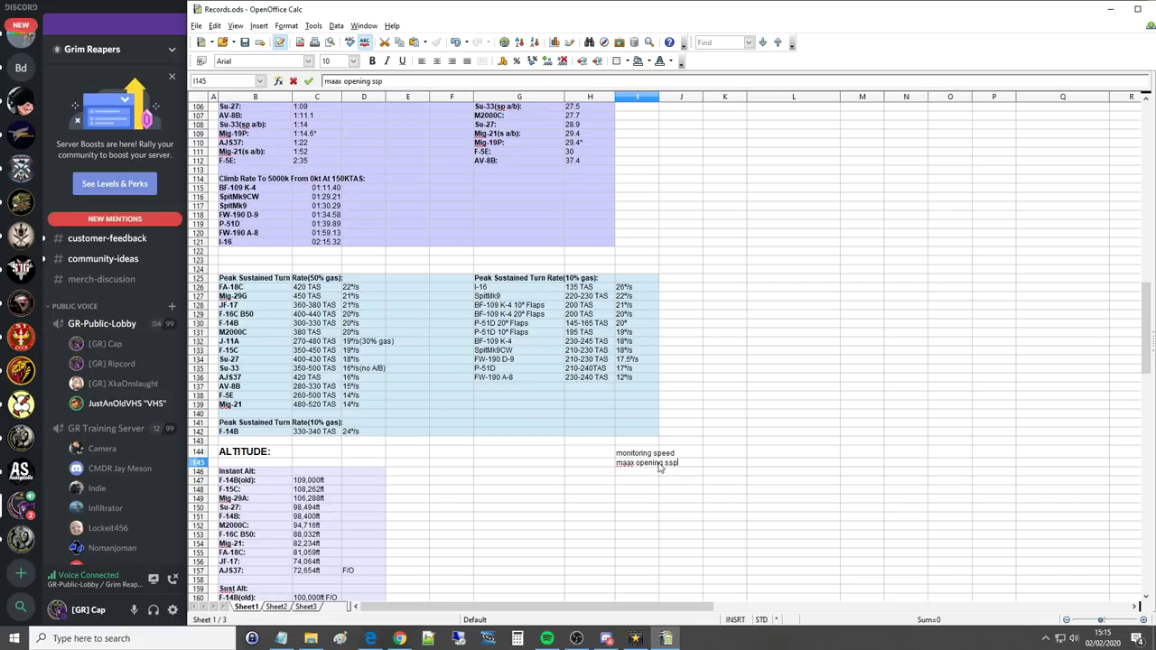
text(eed?)
key(Return)
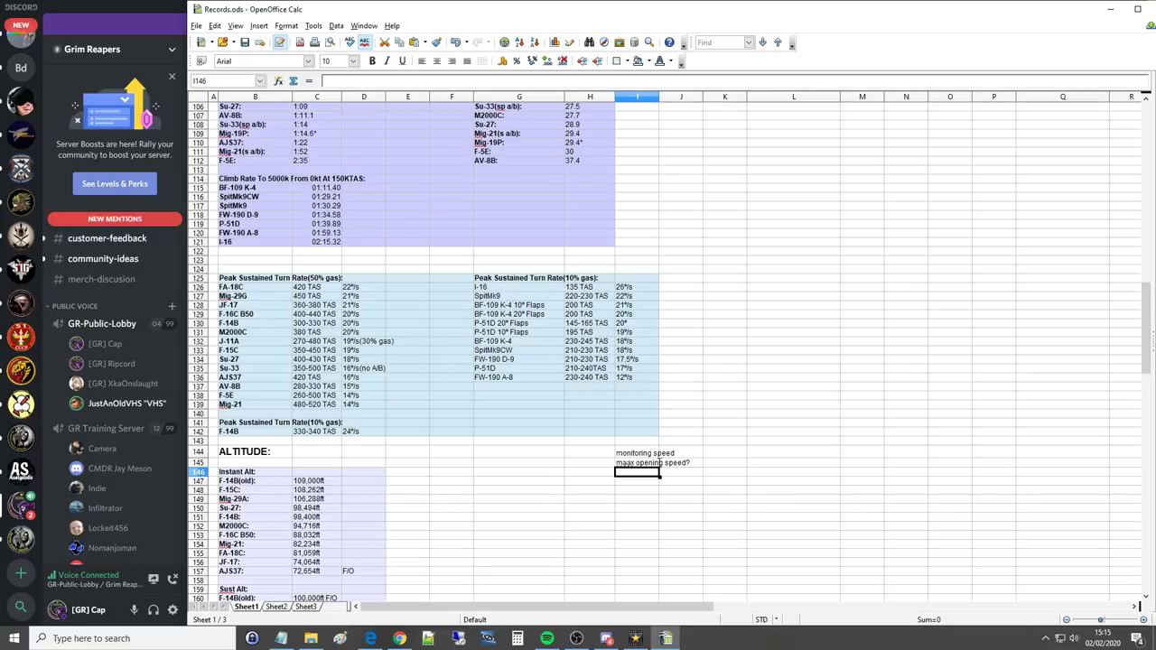
double_click(644, 462)
key(BackSpace)
key(Return)
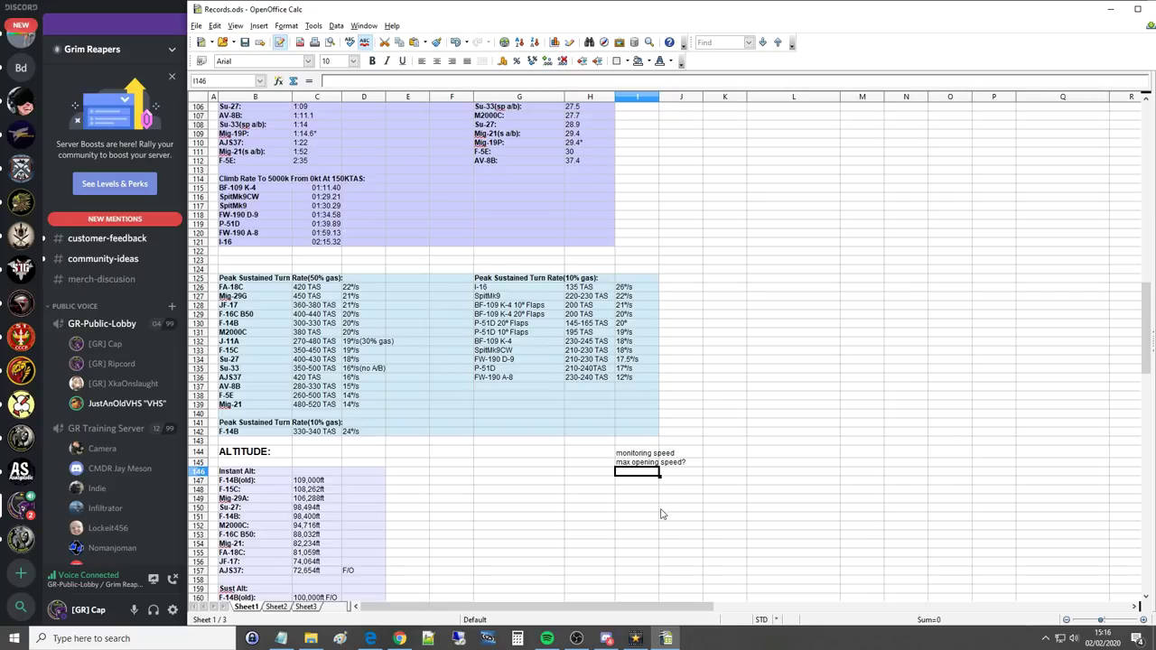
Step: Enter the note "wings speed" in cell I146, below the other two notes
double_click(683, 452)
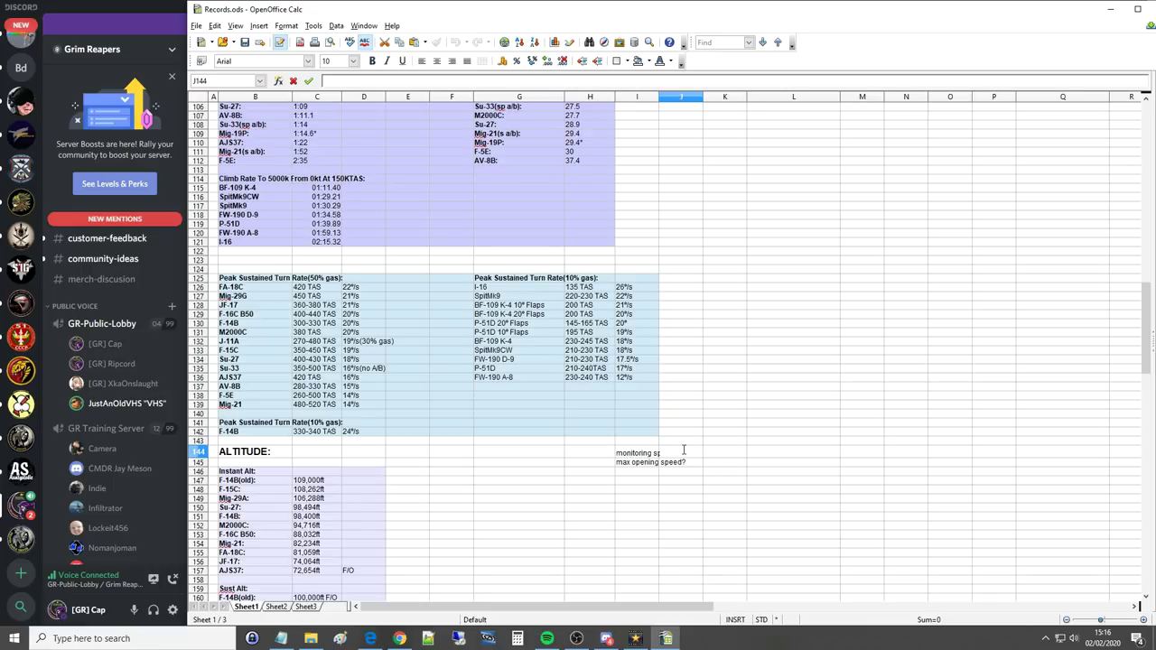
key(Escape)
click(679, 472)
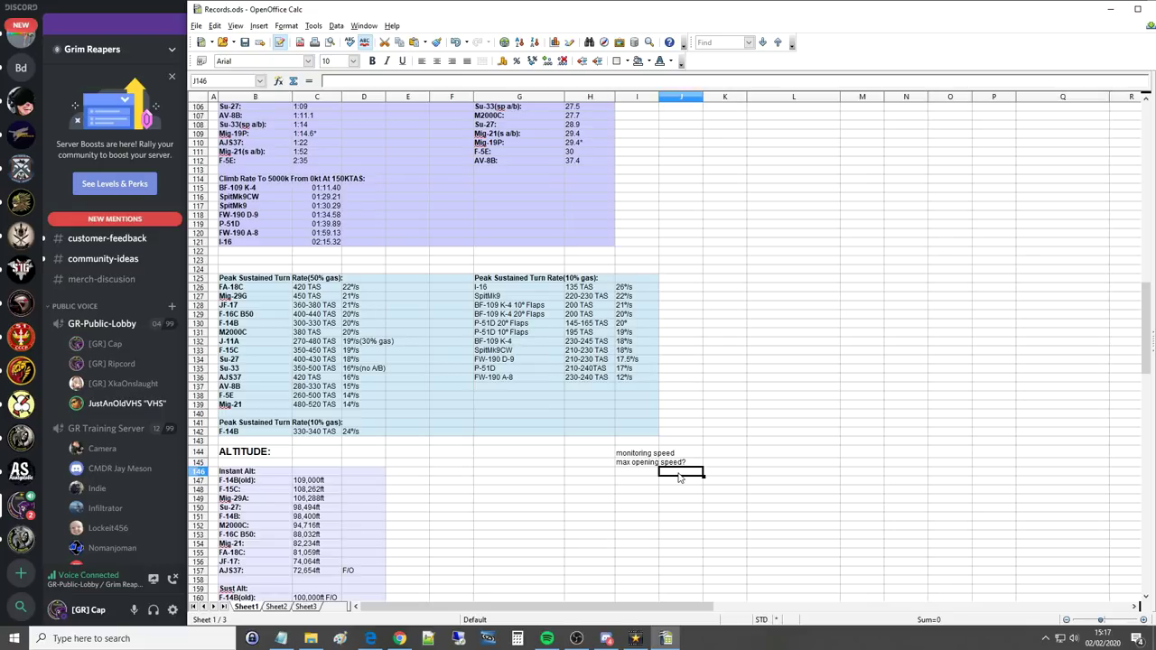
key(Left)
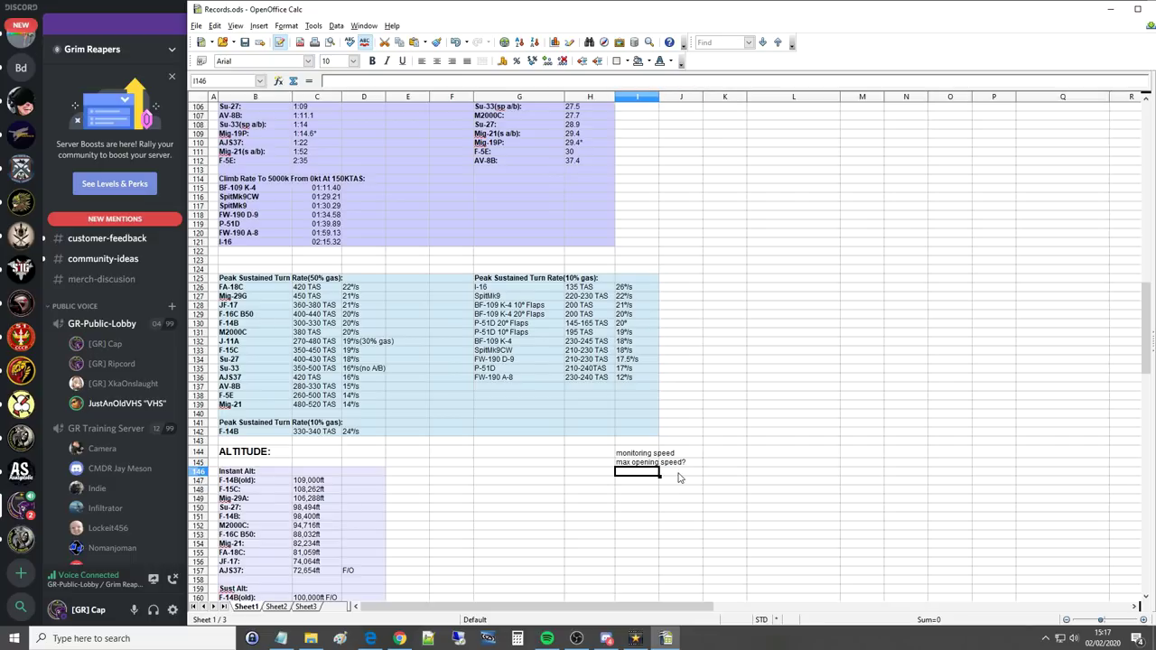
text(wings)
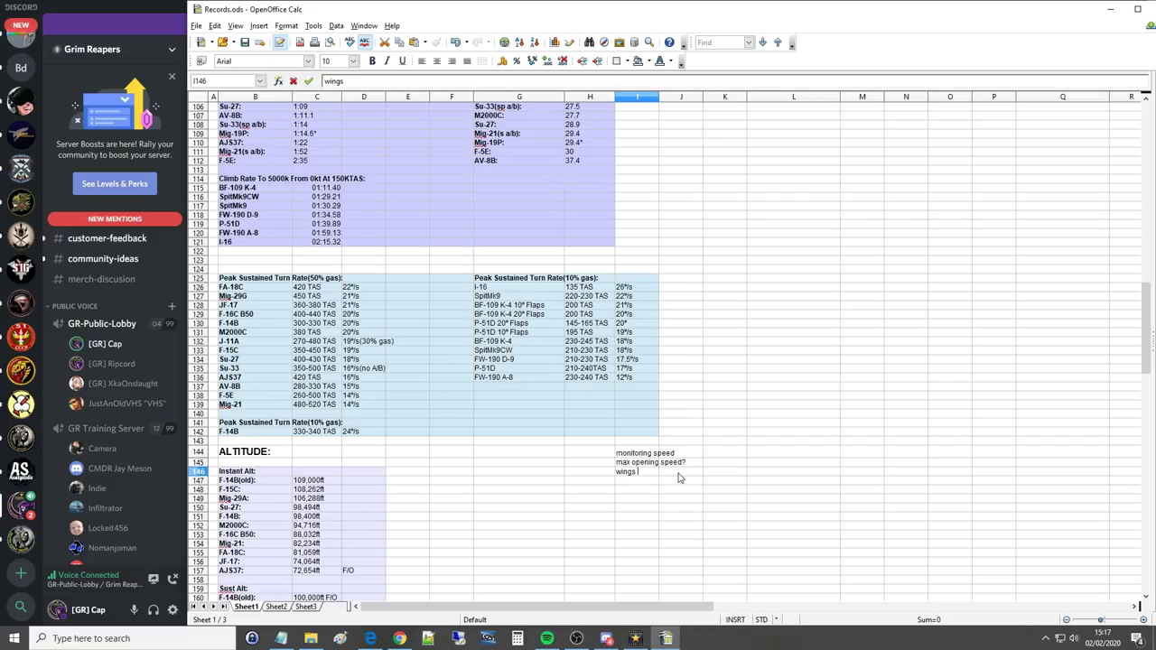
text( speed)
key(Return)
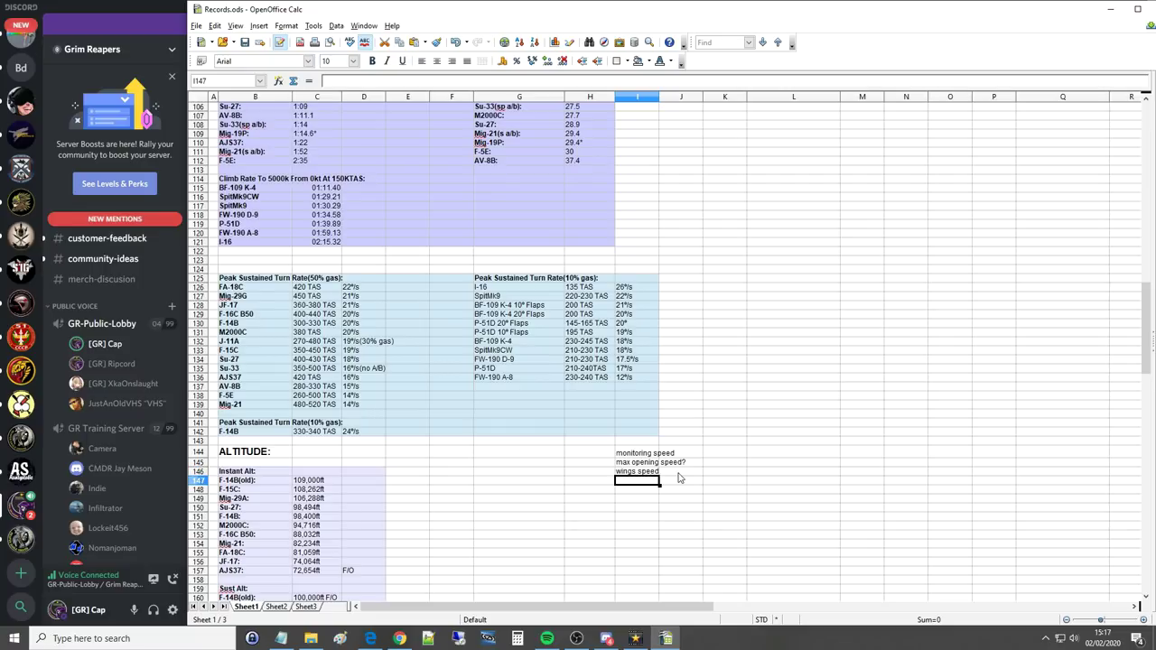
Step: Replace the word "speed" with "aft" in the wings note in cell I146
key(Up)
key(Up)
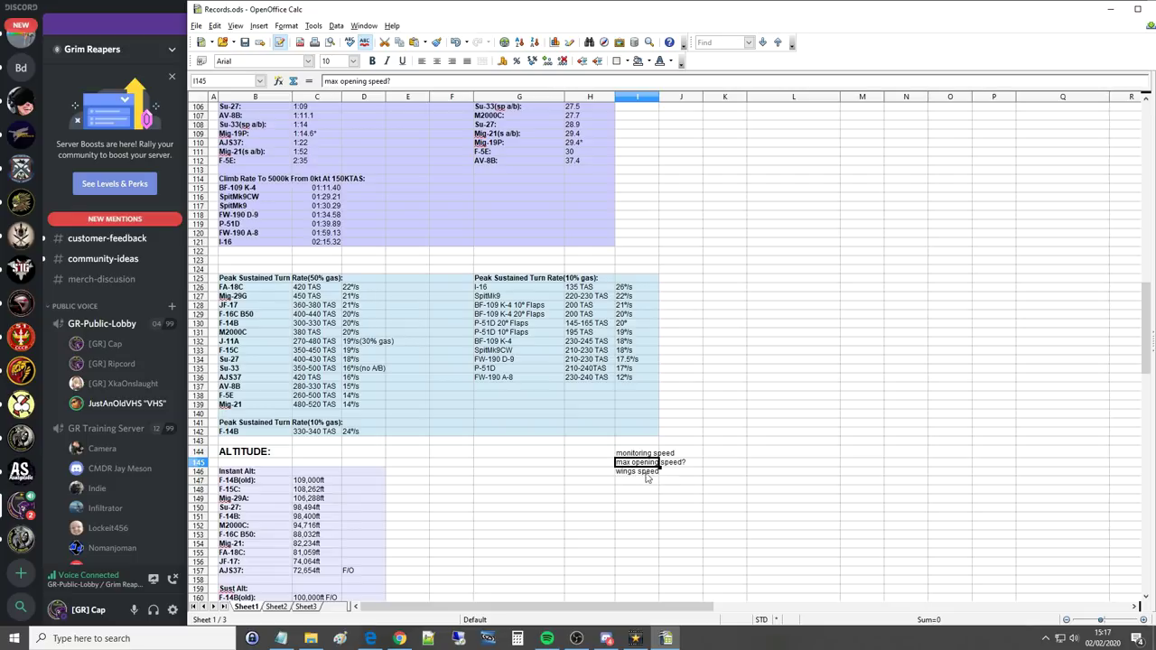
double_click(639, 472)
double_click(641, 472)
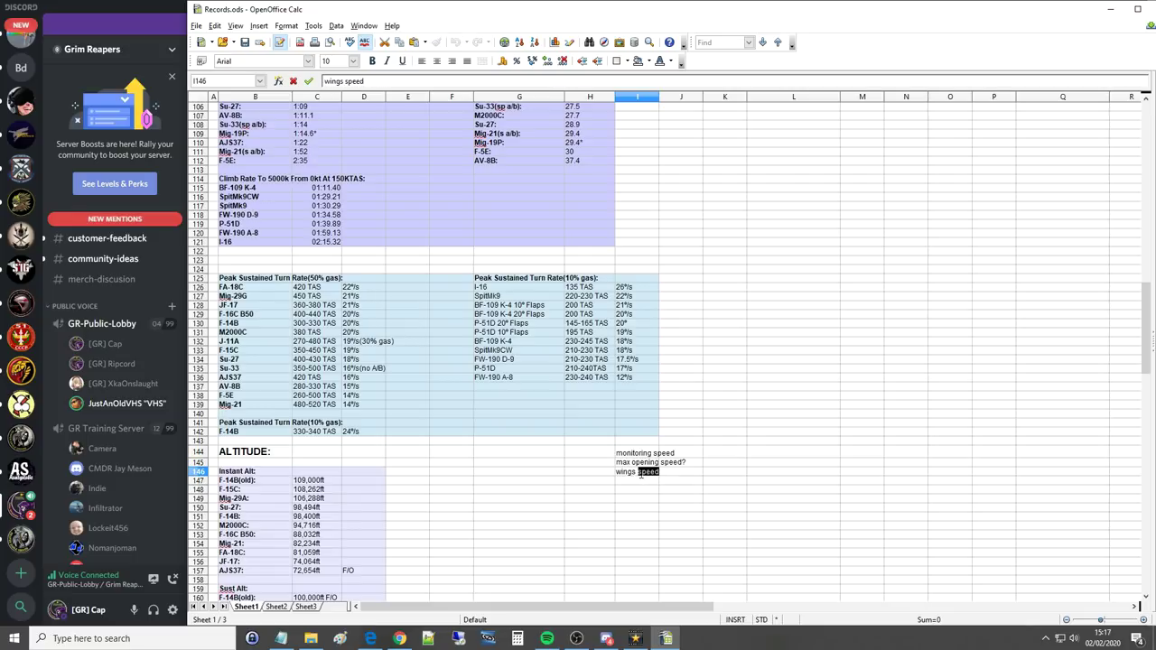
text(aft)
key(Return)
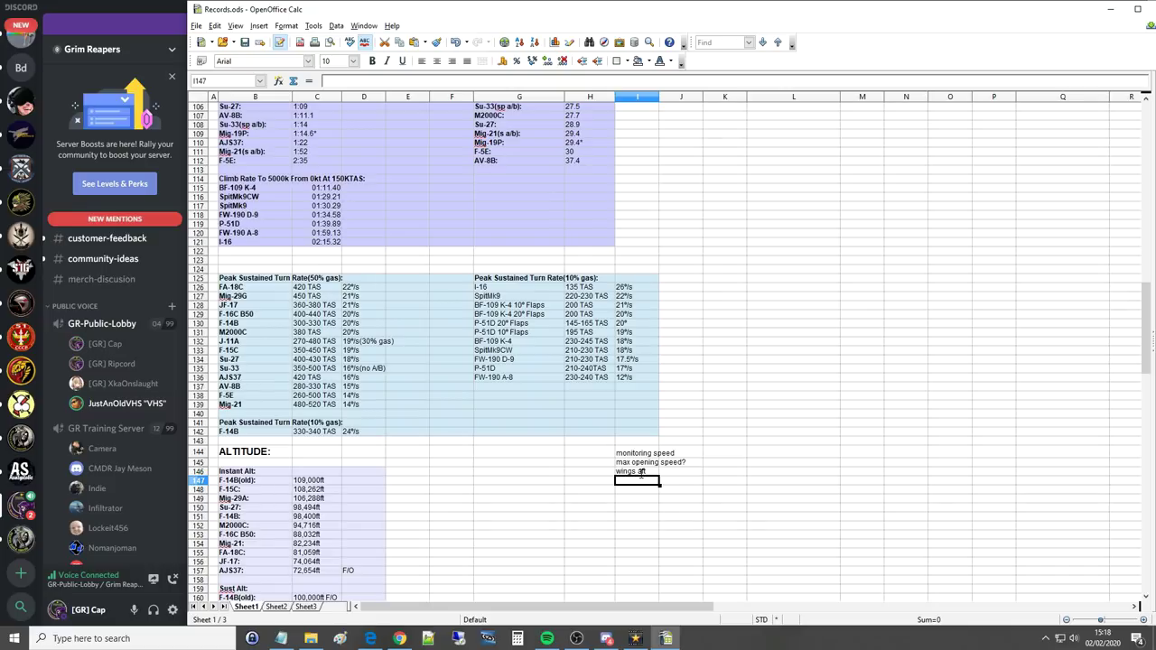
key(Up)
key(Up)
key(Up)
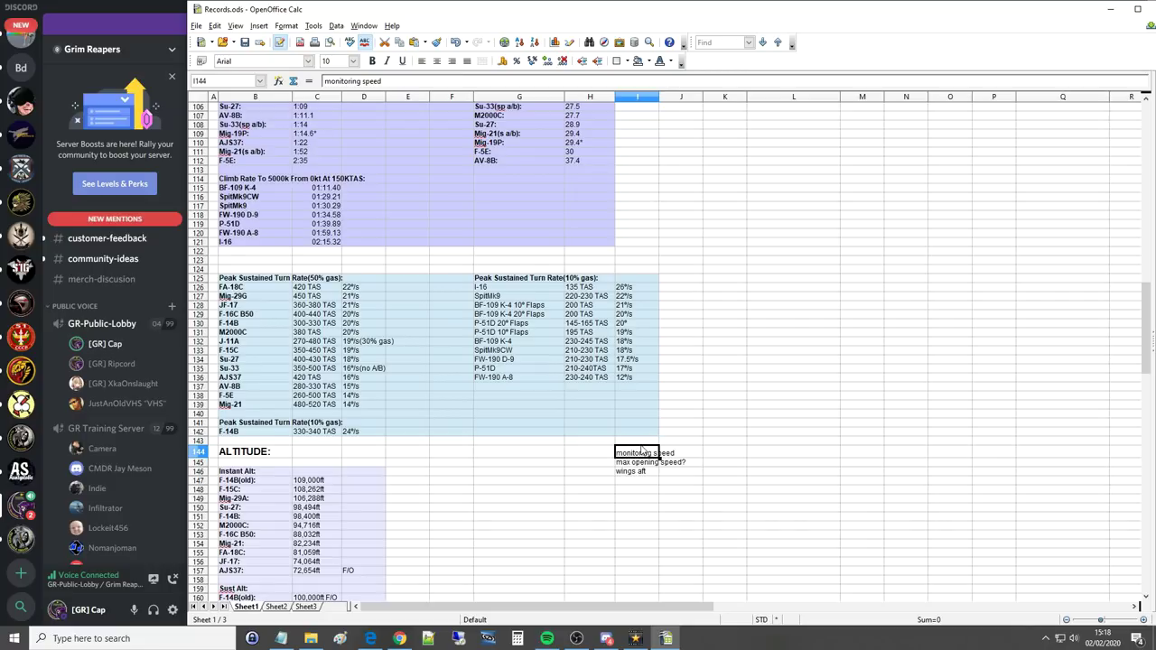
key(Down)
Step: Extend the note in cell I144 so that it reads "monitoring speed - mirrors"
click(635, 452)
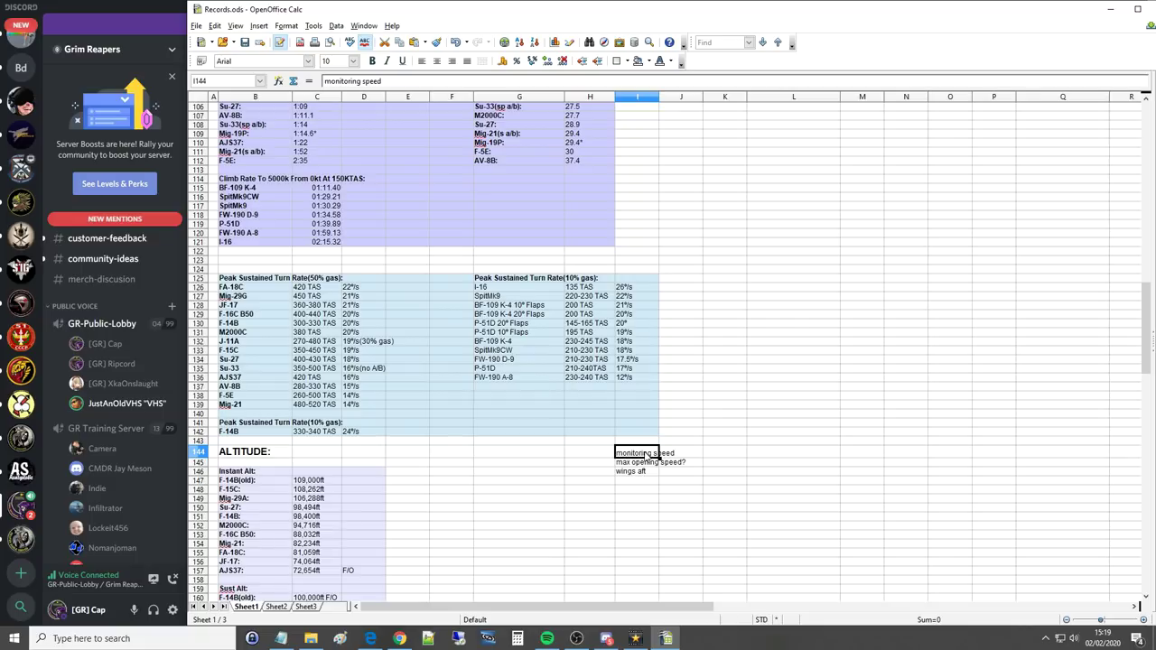
key(Tab)
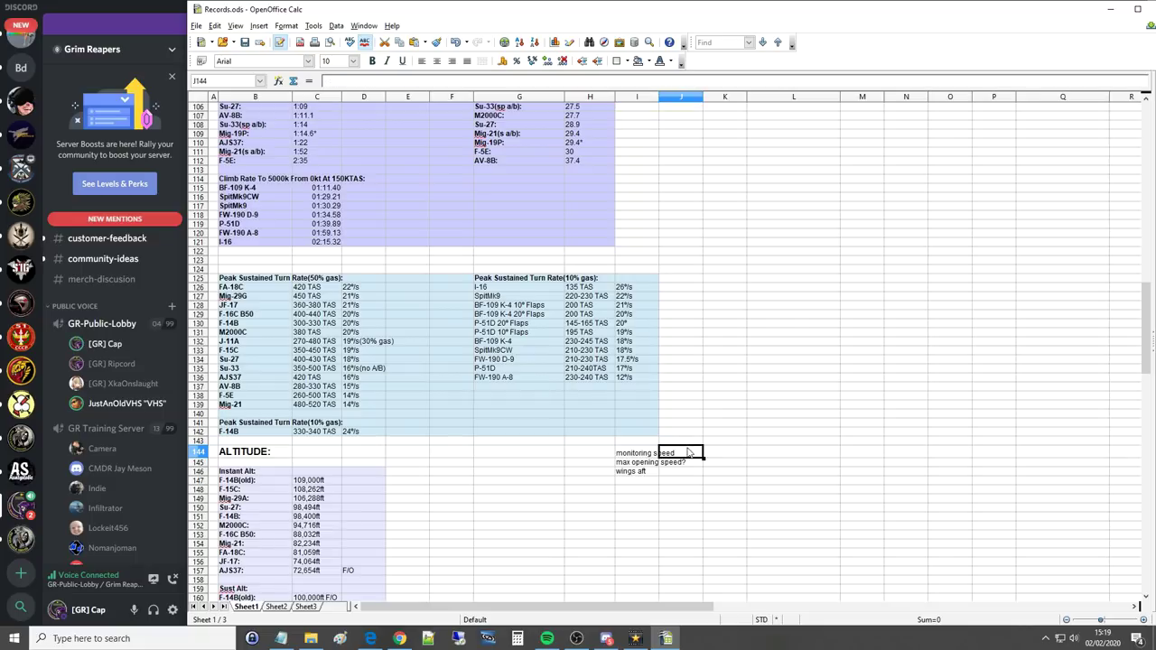
key(F2)
click(632, 453)
click(410, 81)
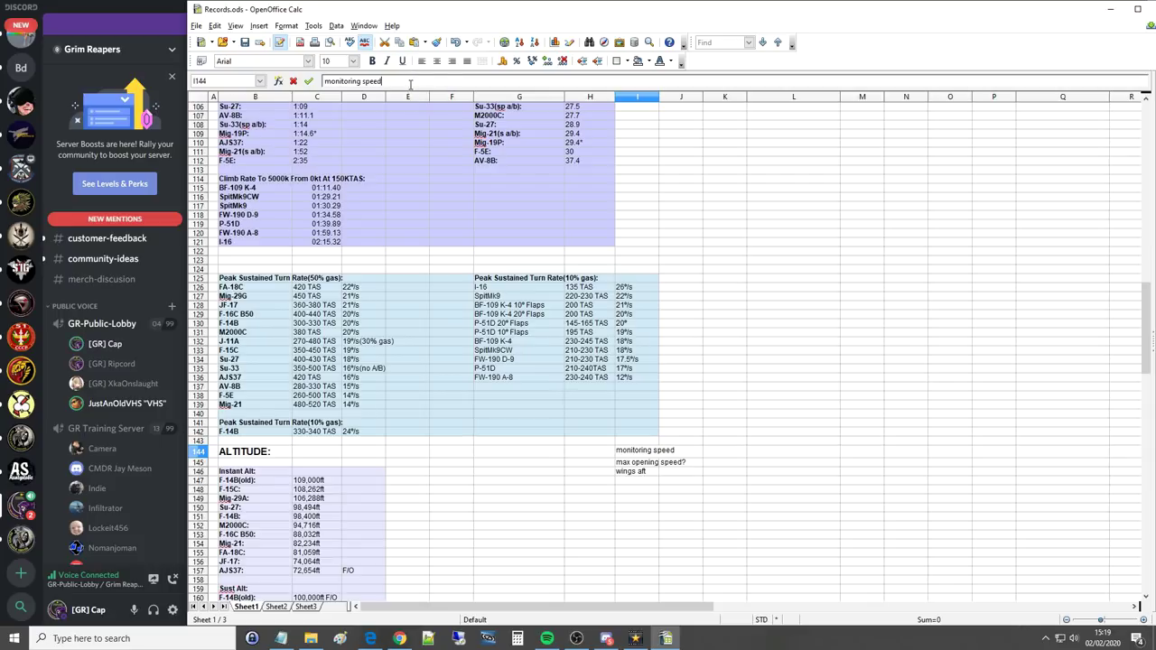
text(- mirror)
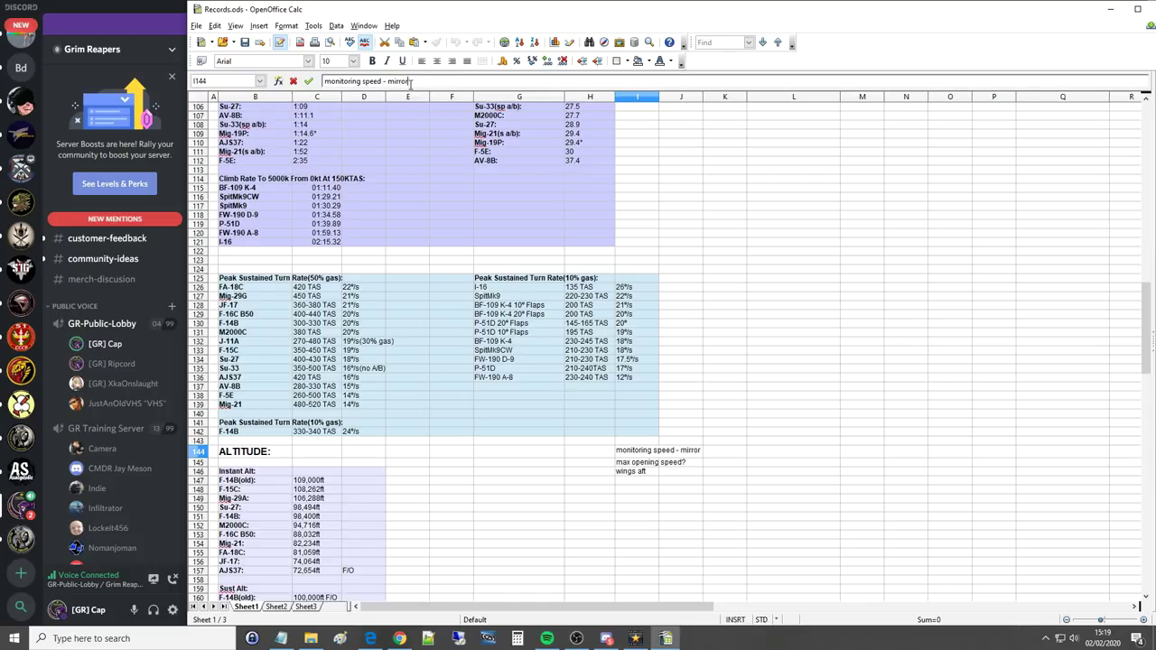
text(s)
key(Return)
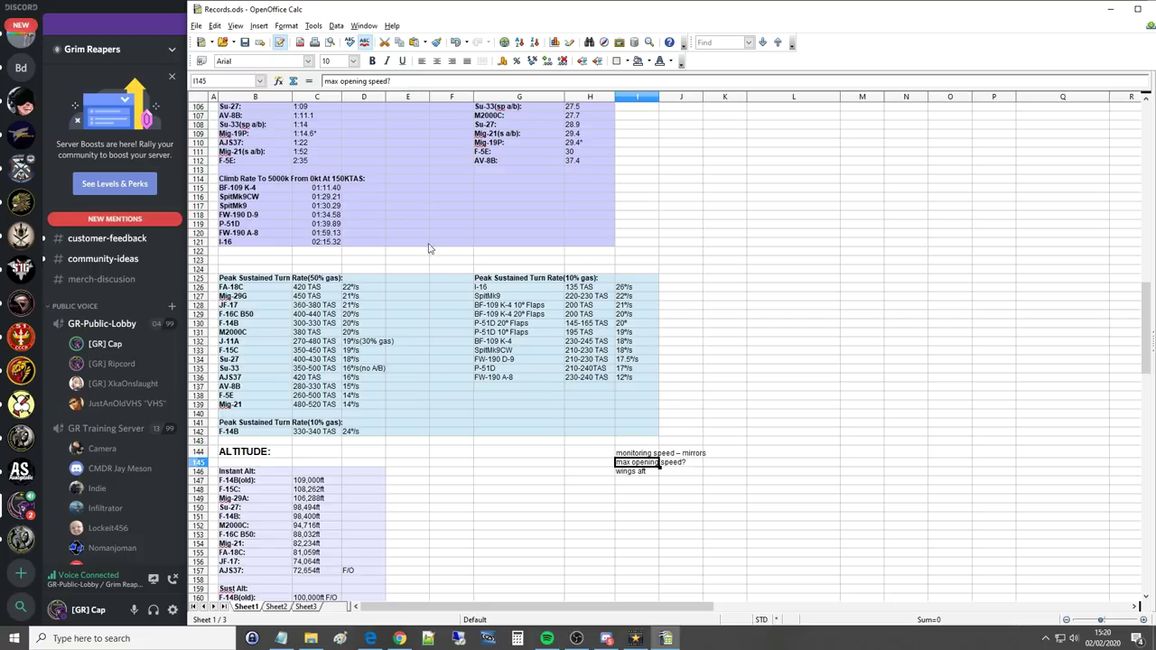
key(Up)
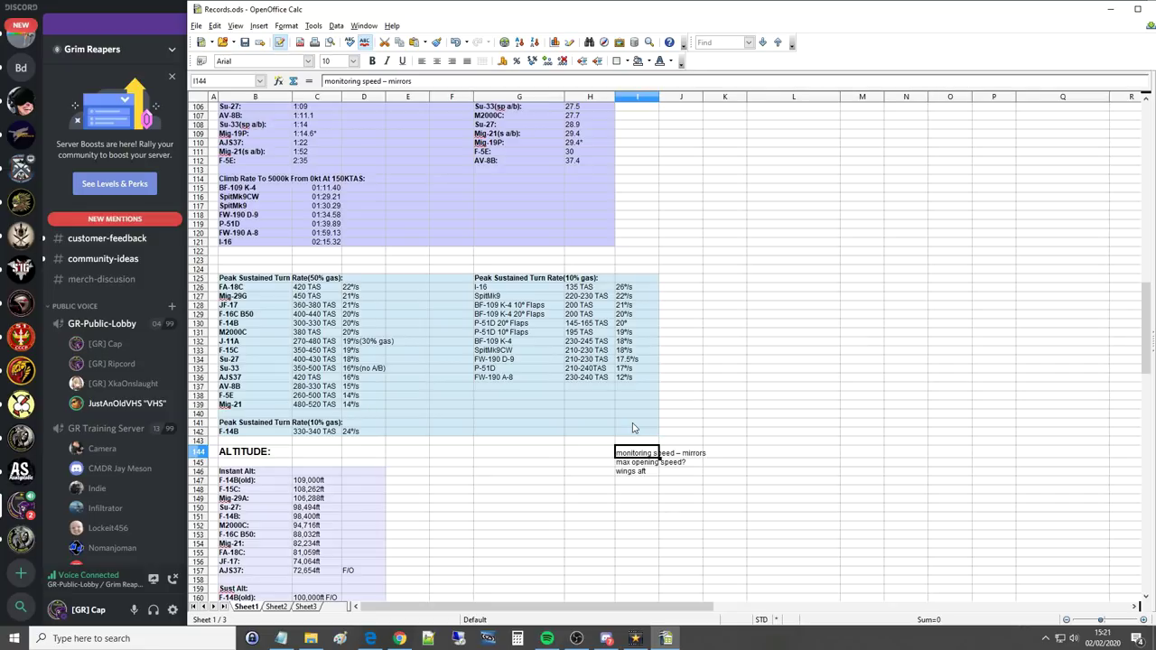
click(638, 465)
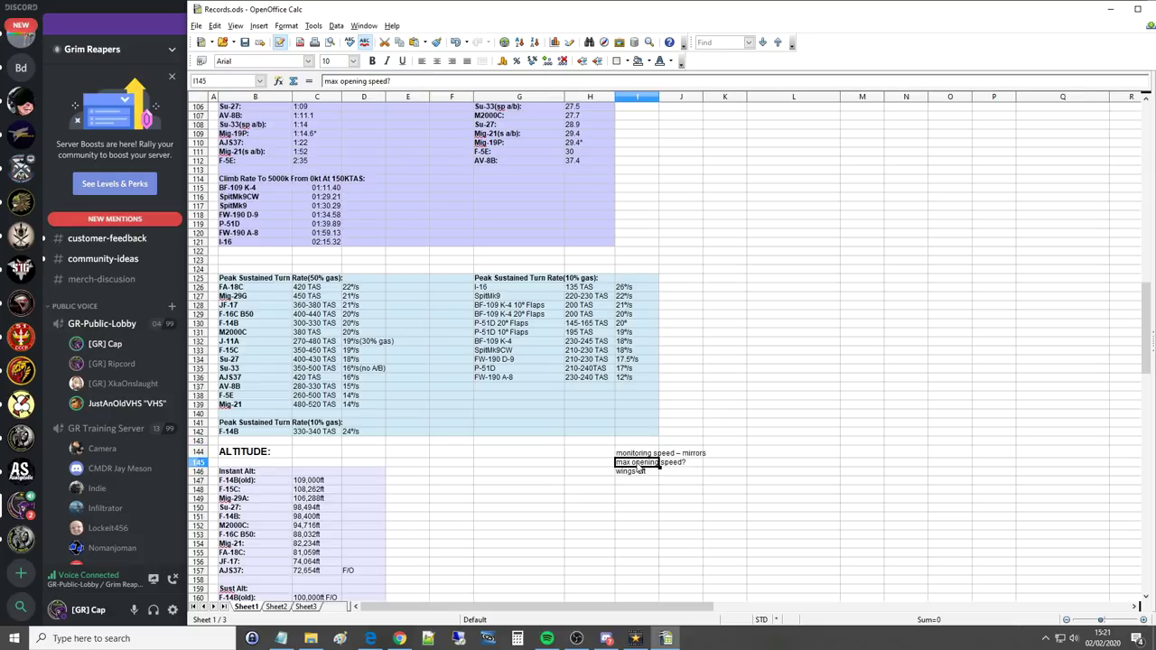
click(639, 453)
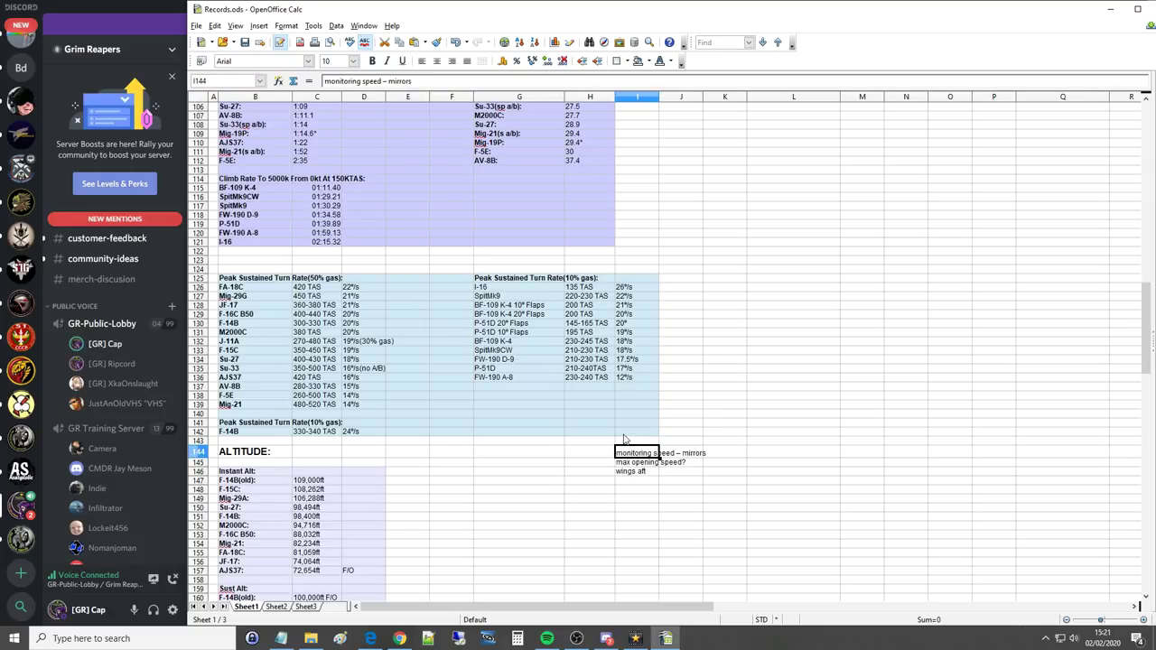
key(Up)
key(Up)
key(Down)
key(Up)
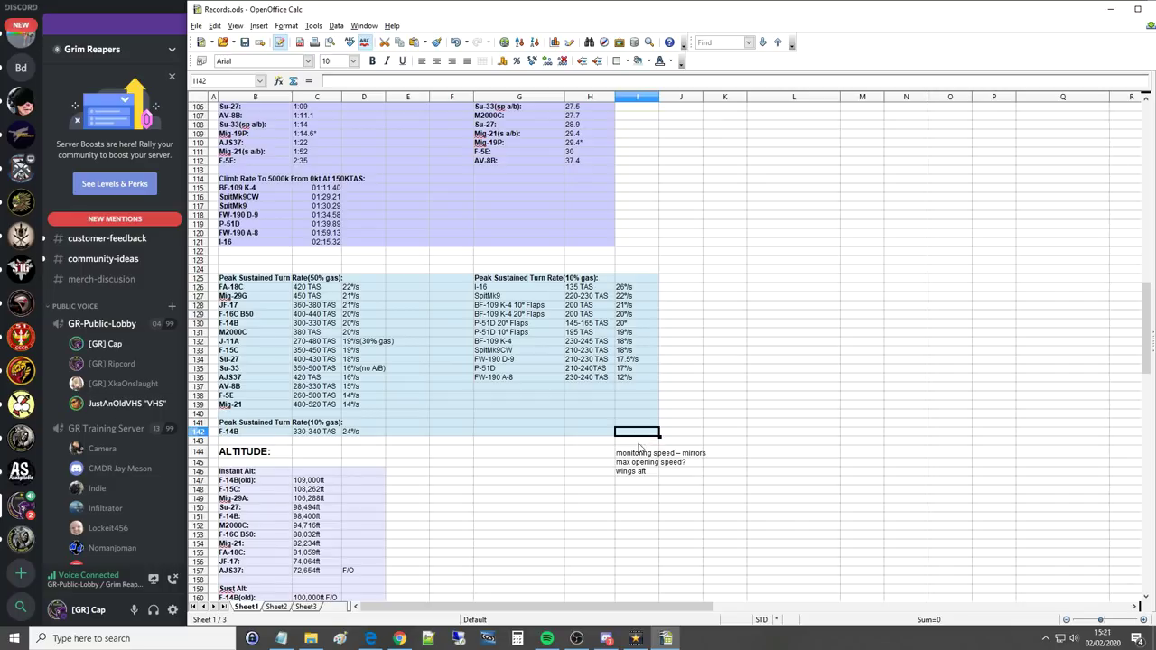
key(Down)
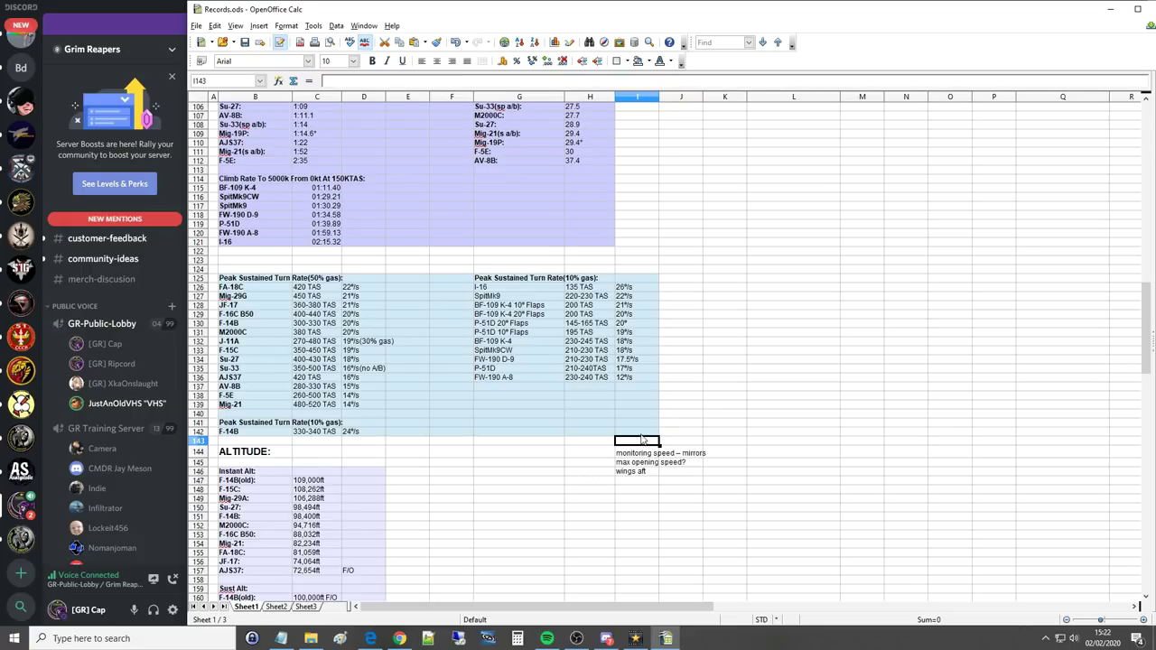
click(636, 458)
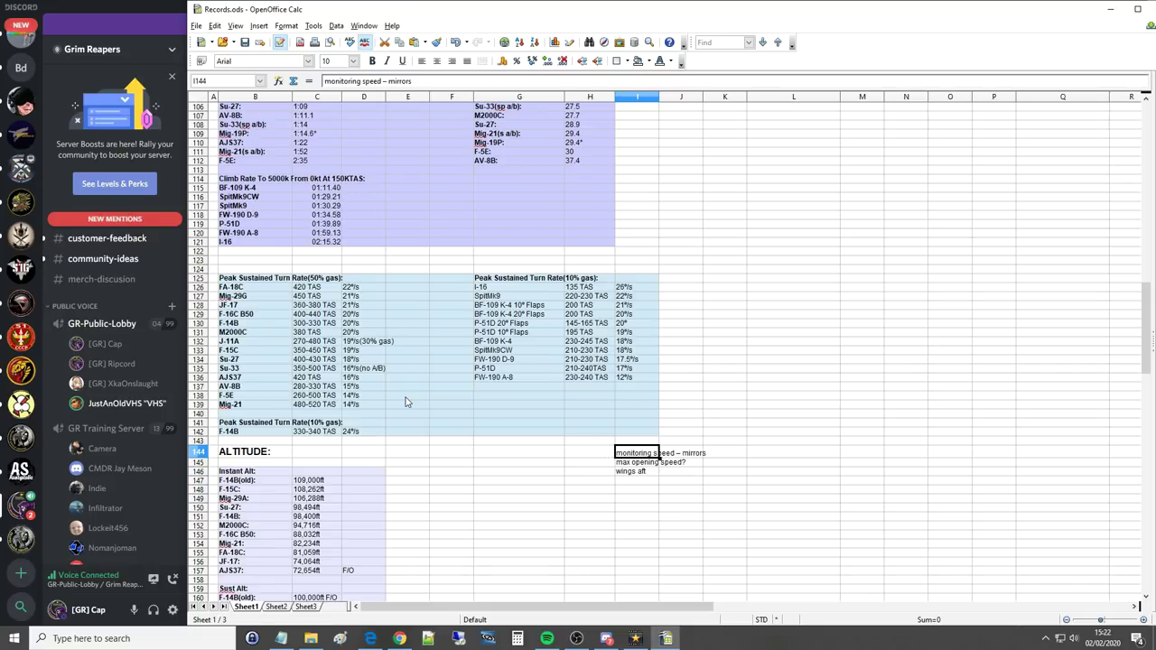
click(605, 464)
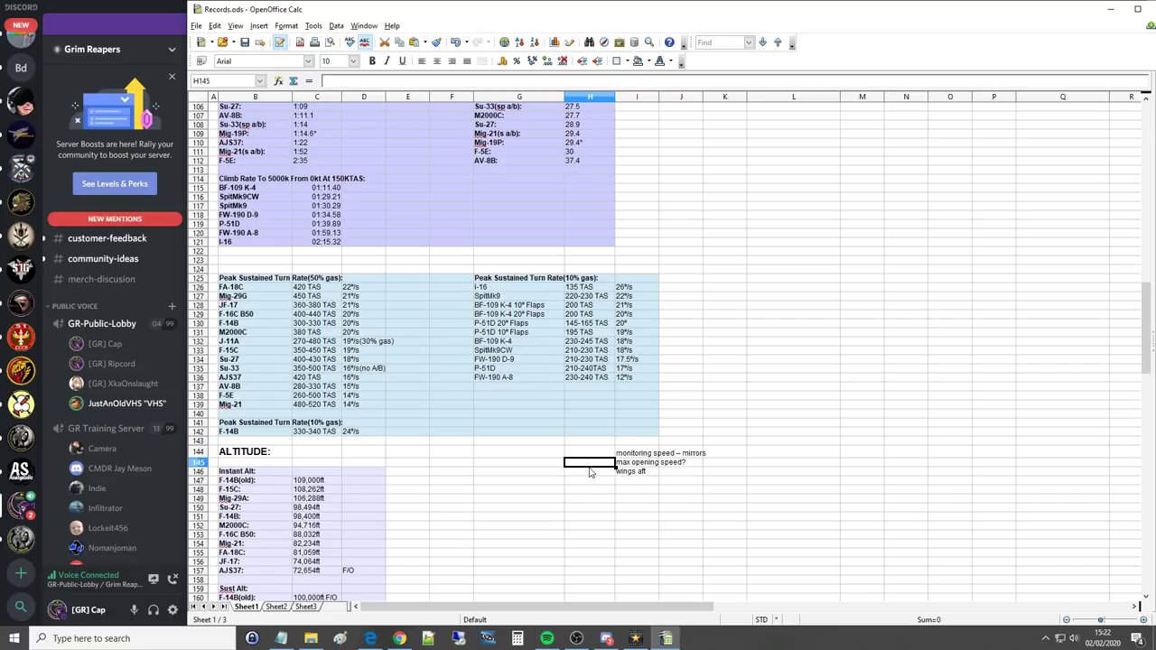
click(590, 473)
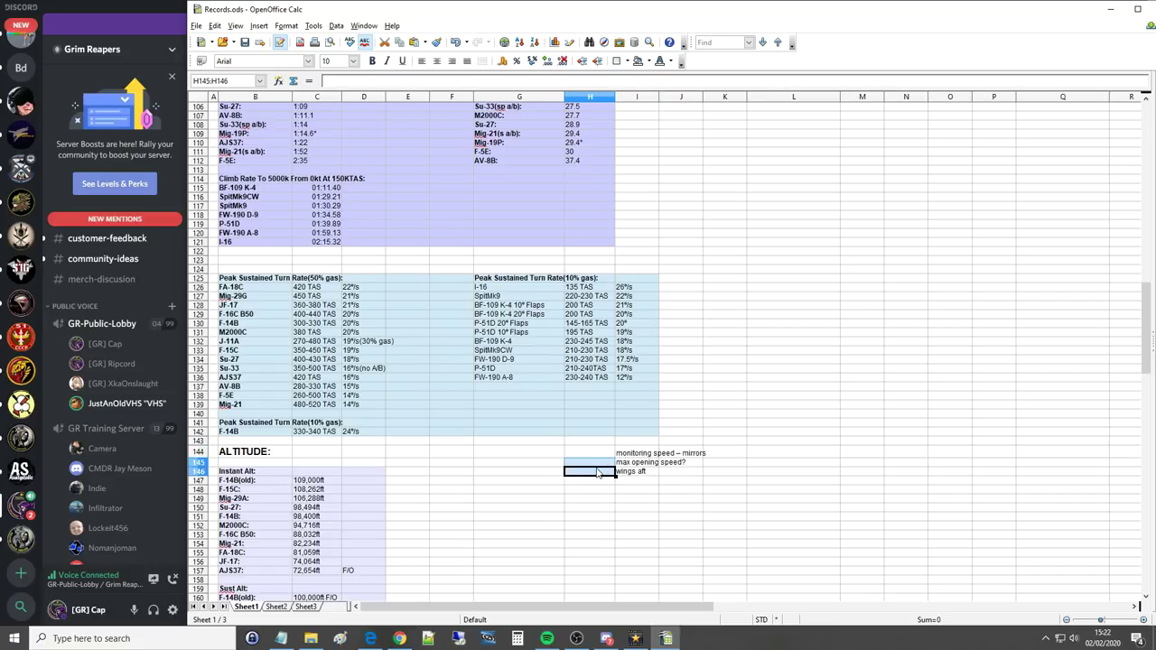
click(561, 473)
click(598, 471)
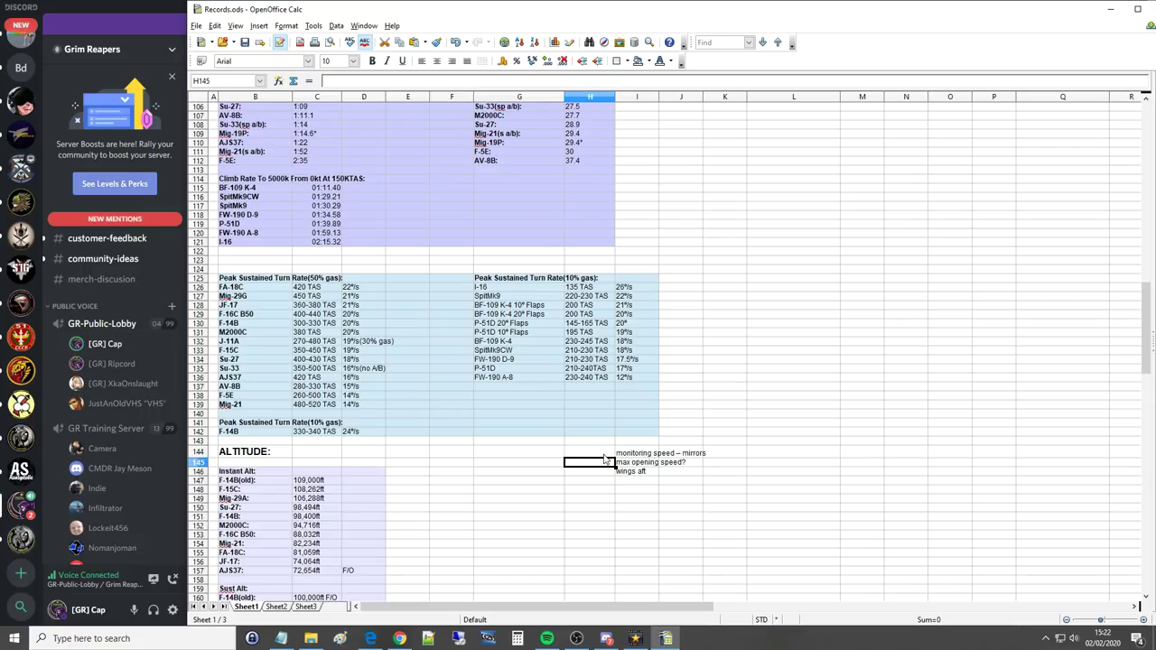
click(603, 454)
click(603, 461)
click(604, 469)
click(604, 455)
click(603, 461)
click(606, 455)
click(606, 463)
click(604, 473)
drag(602, 455, 607, 475)
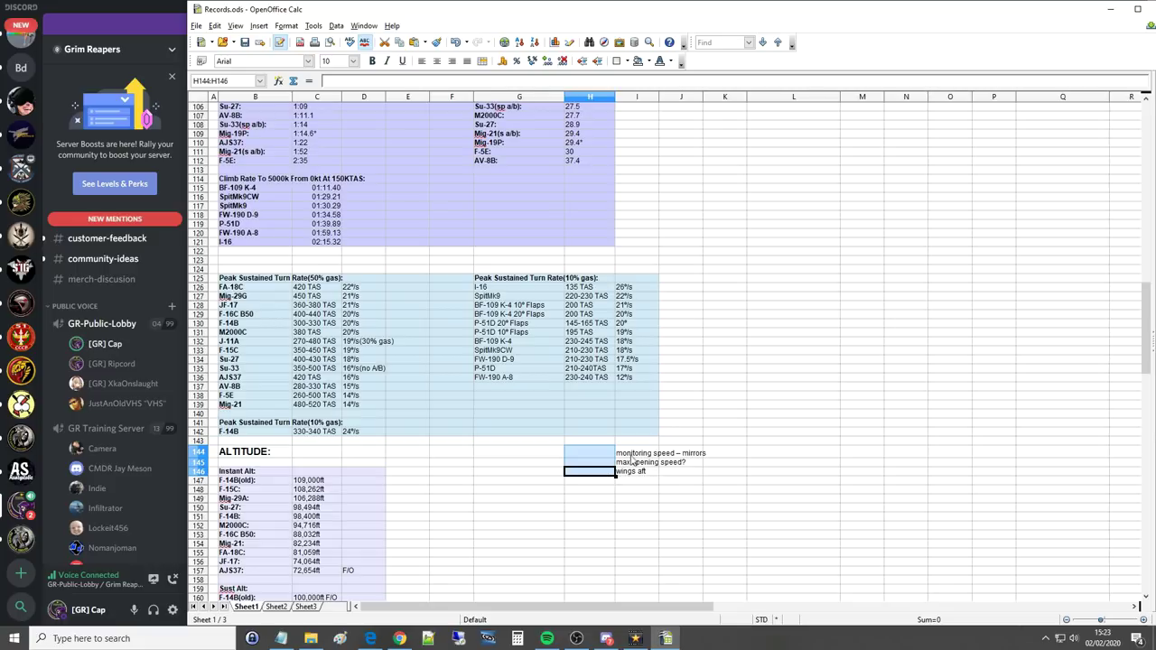
click(632, 453)
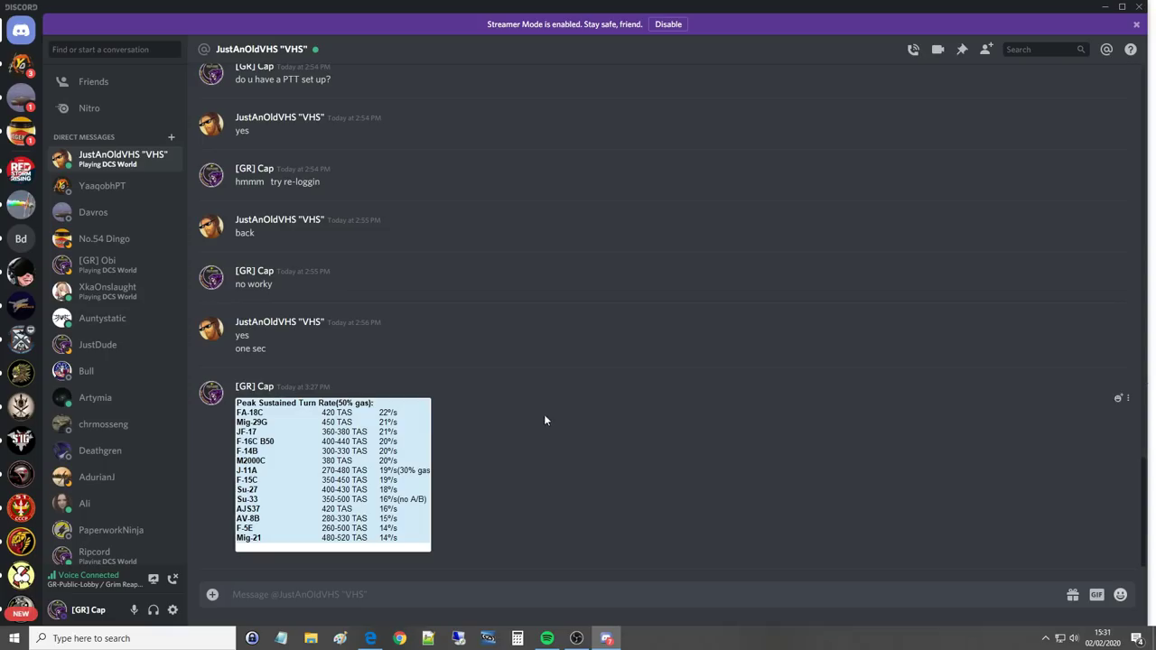
Step: View the Peak Sustained Turn Rate (50% gas) table image enlarged in the Discord conversation, and close the preview
click(392, 457)
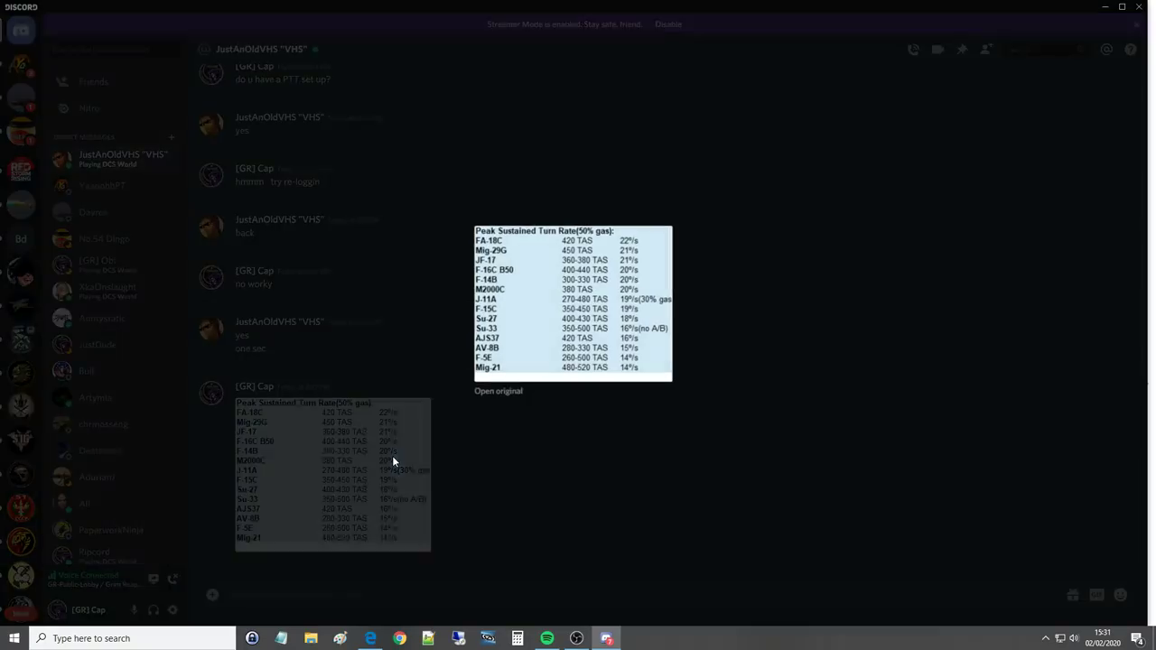
click(738, 490)
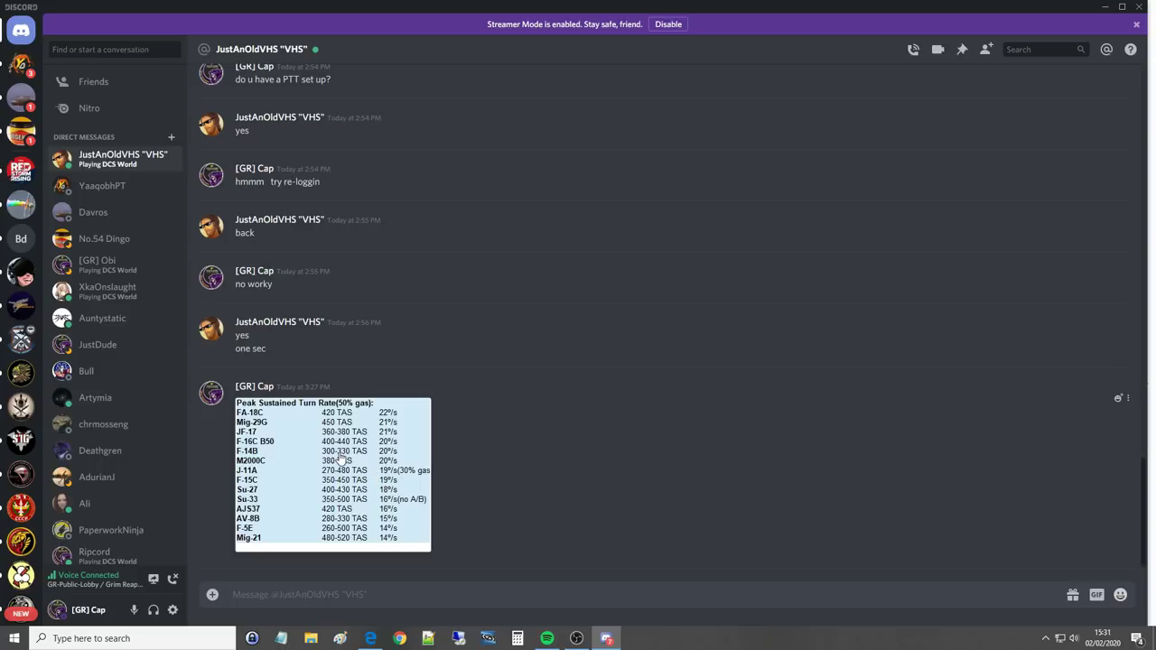
right_click(443, 457)
click(240, 464)
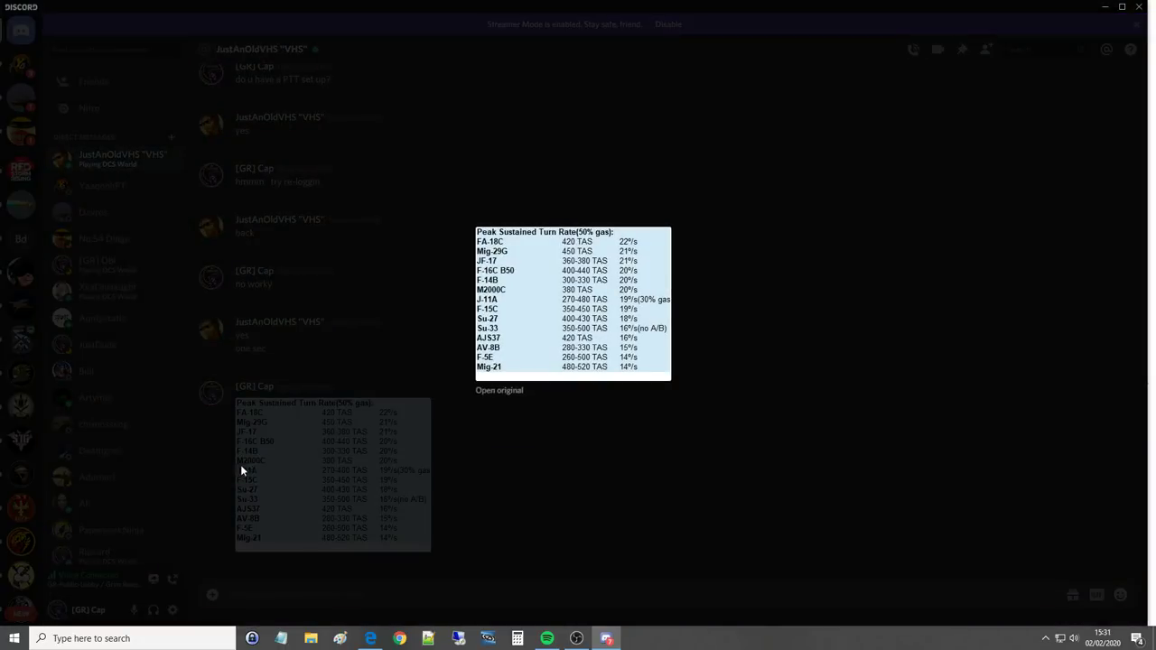
click(536, 447)
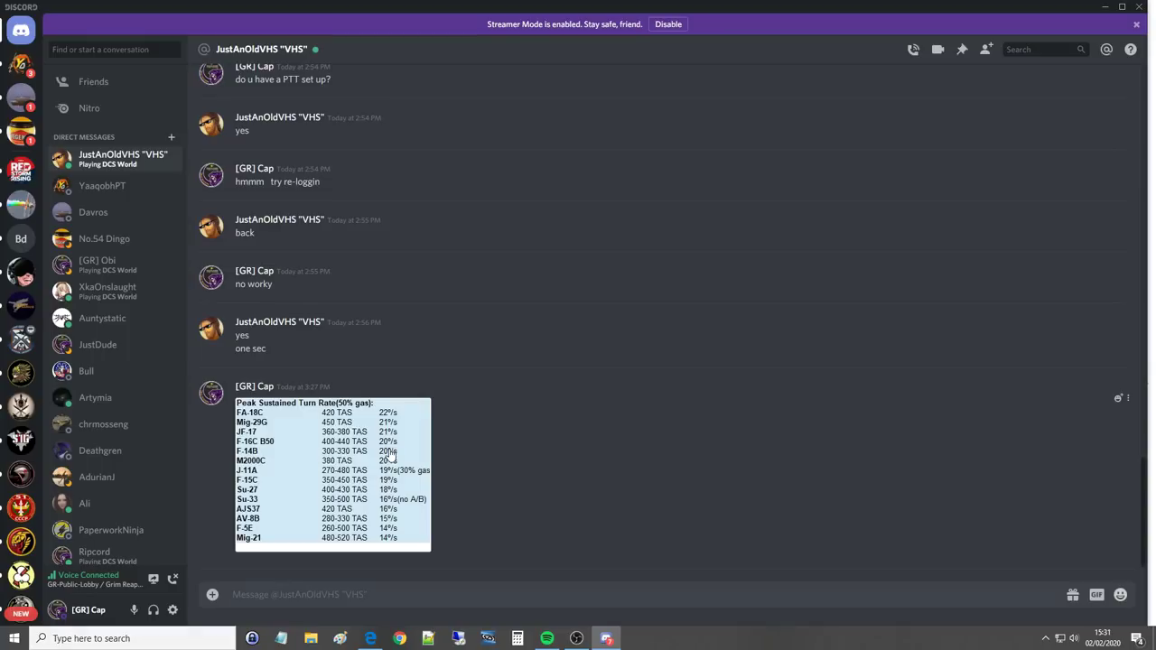